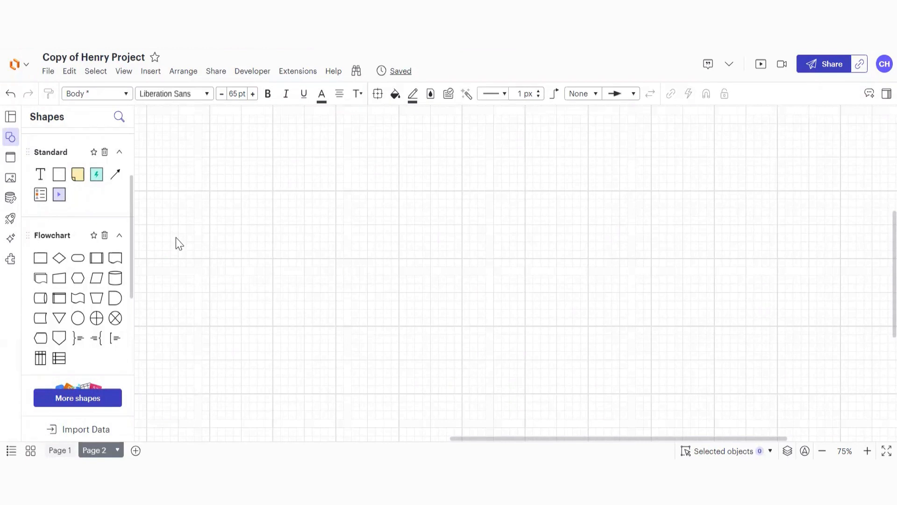
Step: Find the Dynamic Shapes library by searching for "dyna" and add it to the document's shapes
click(78, 401)
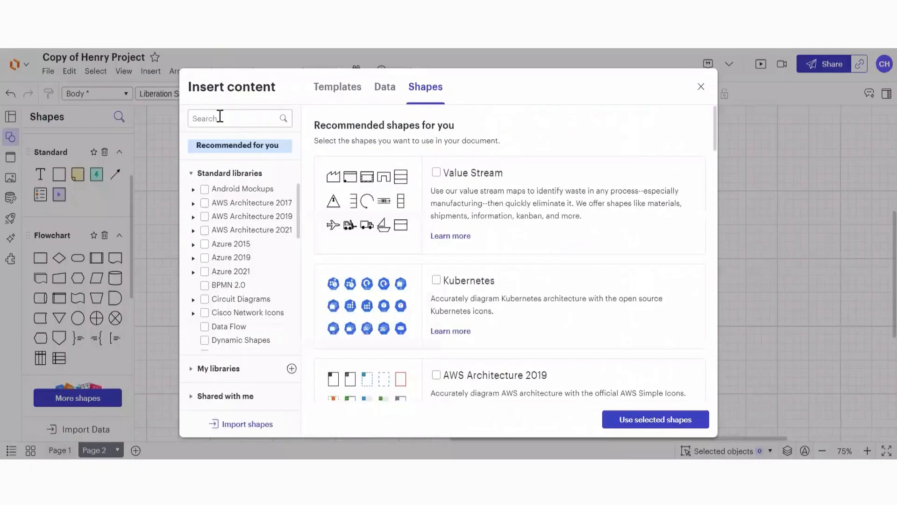
text(dyna)
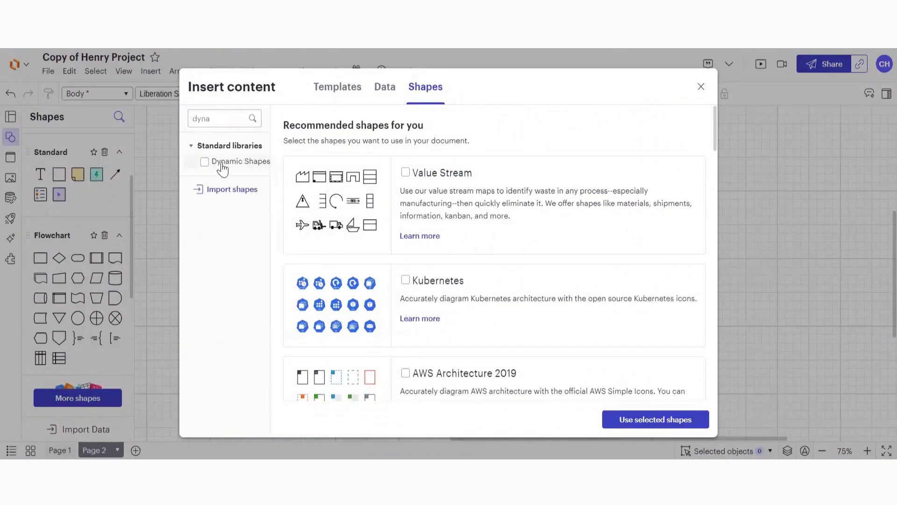
click(222, 163)
click(299, 252)
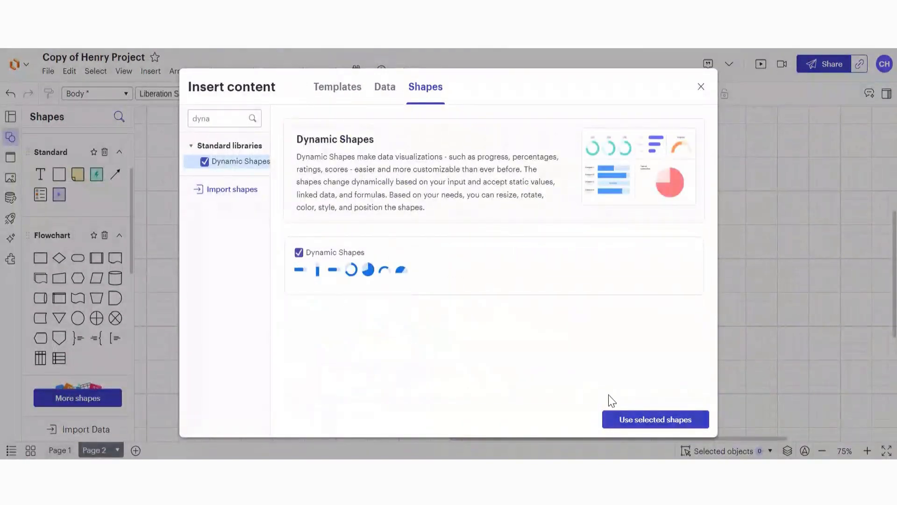
click(636, 420)
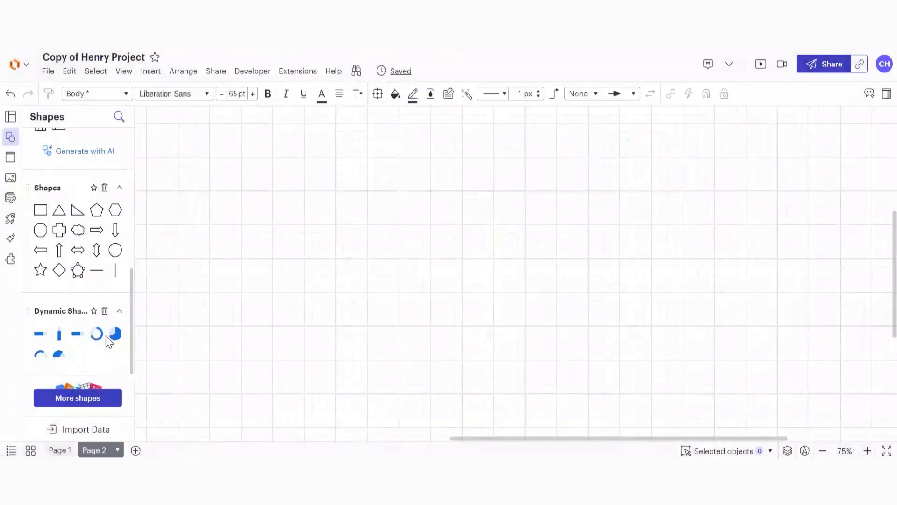
Step: Place a dynamic pie chart shape on the empty Page 2 canvas and set its value to 65
mouse_move(115, 328)
drag(115, 332, 345, 267)
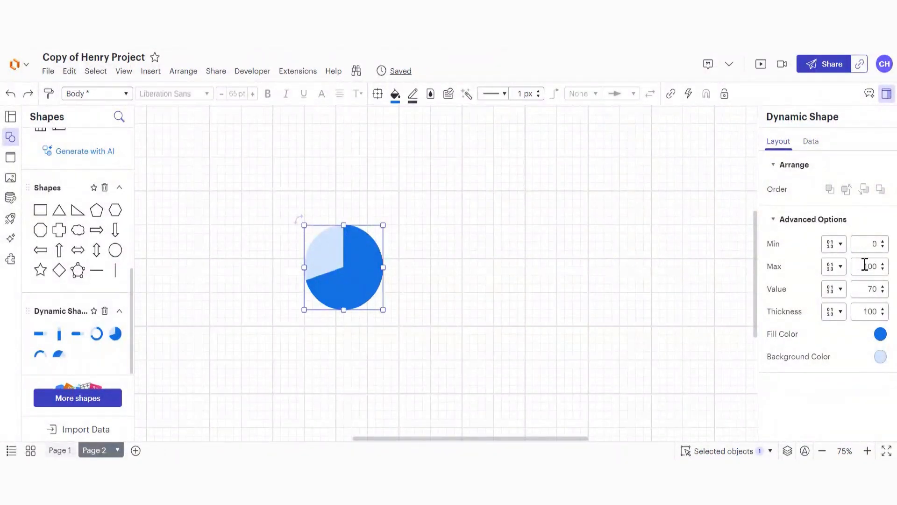
double_click(873, 290)
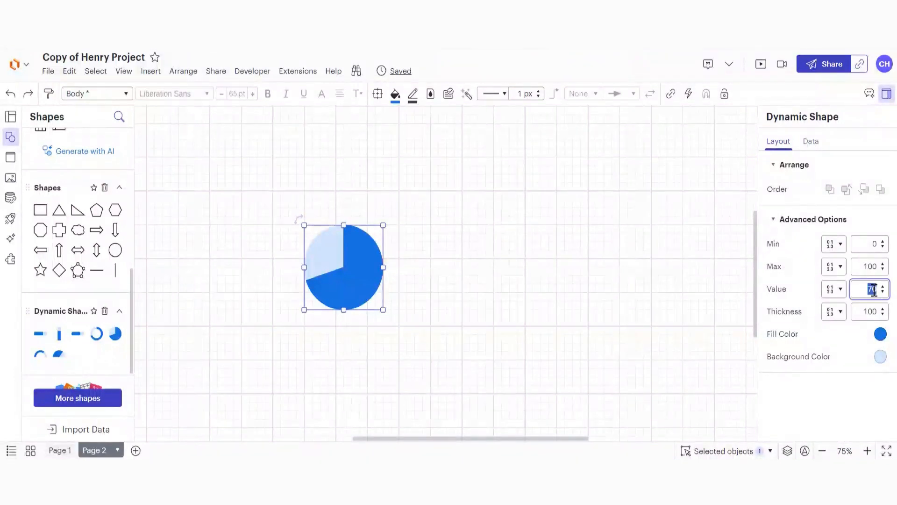
text(65)
click(614, 307)
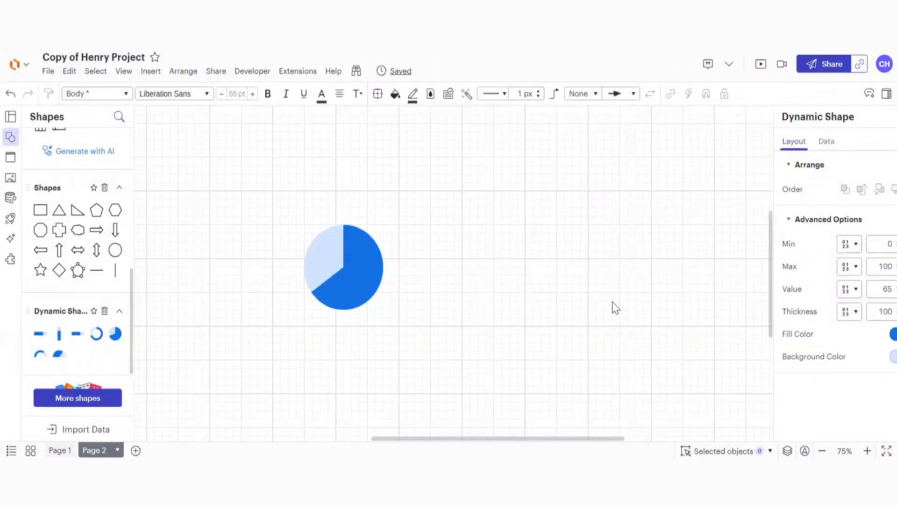
Step: Duplicate the blue pie chart beside the original and set the copy's value to 55
drag(351, 260, 430, 255)
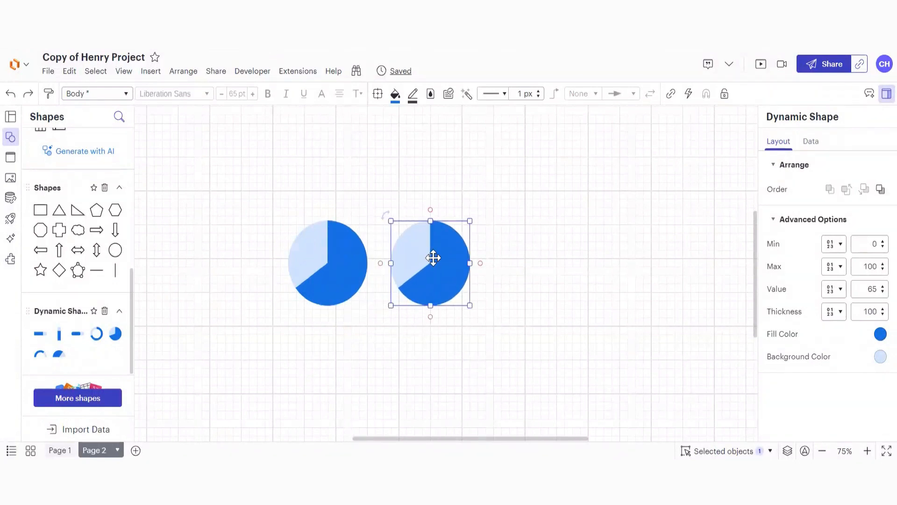
double_click(872, 289)
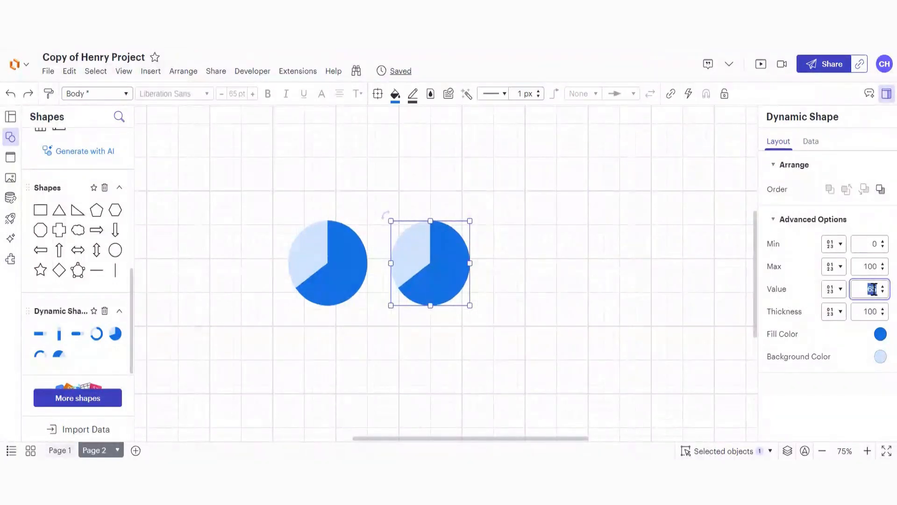
text(55)
Step: Recolor the second pie chart with a red fill and a light pink background
click(881, 334)
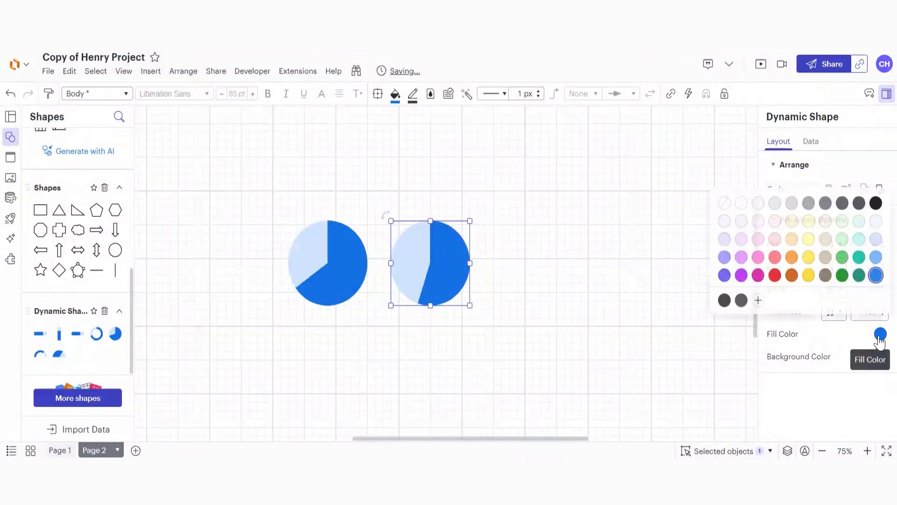
click(775, 277)
click(880, 357)
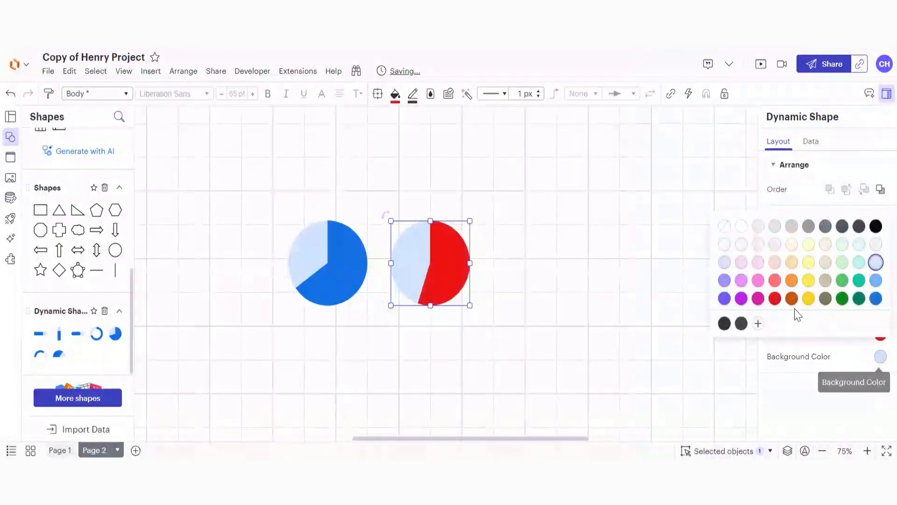
click(774, 262)
click(583, 283)
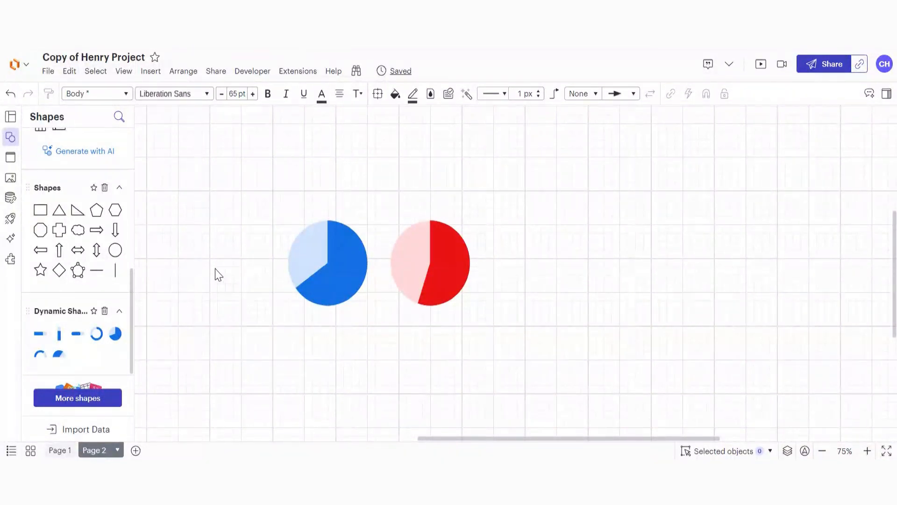
Step: Search the shapes for "table" and place a plain table on the canvas beside the red pie chart
click(119, 117)
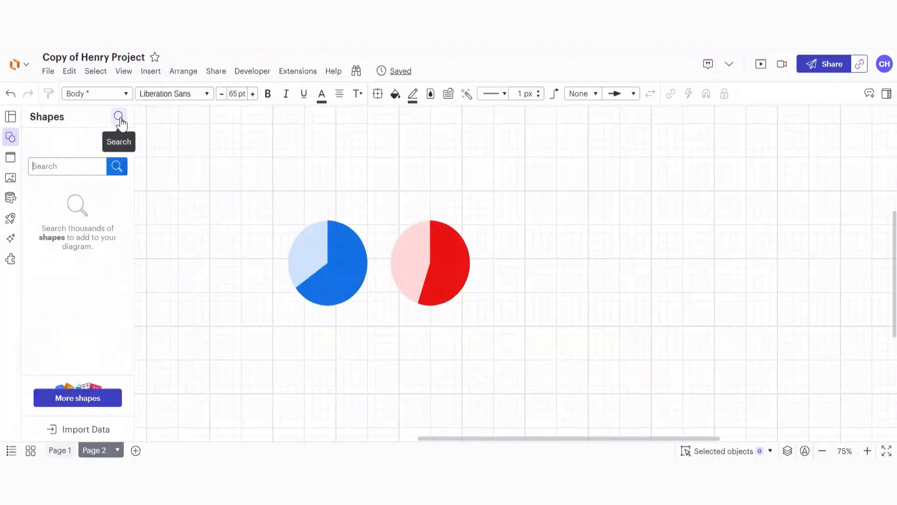
text(table)
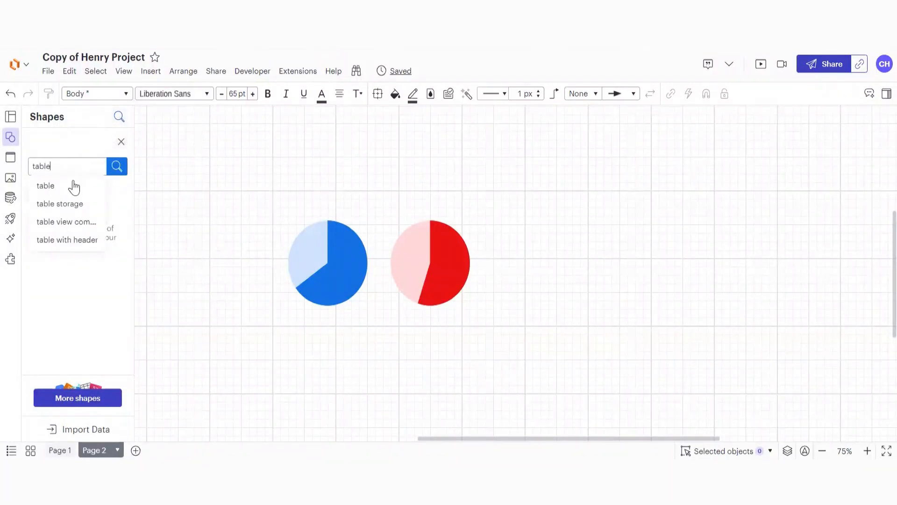
click(74, 187)
mouse_move(48, 215)
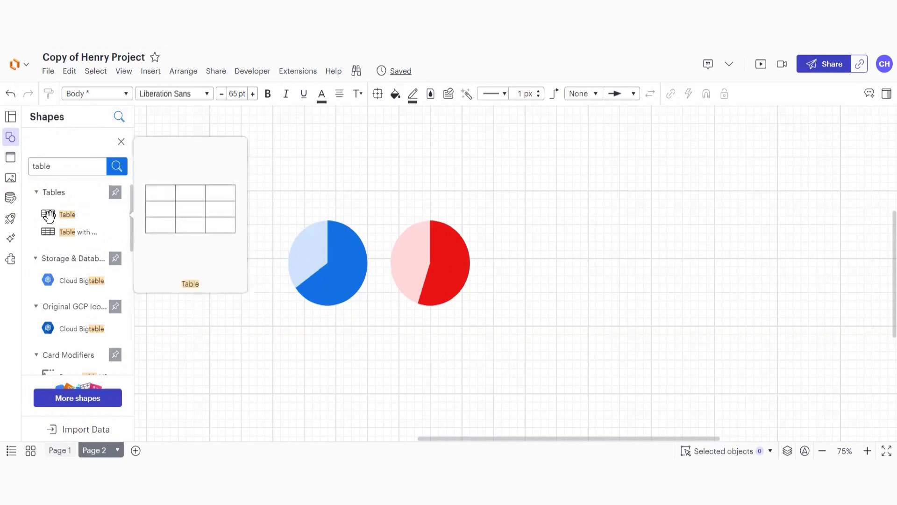
drag(49, 216, 572, 243)
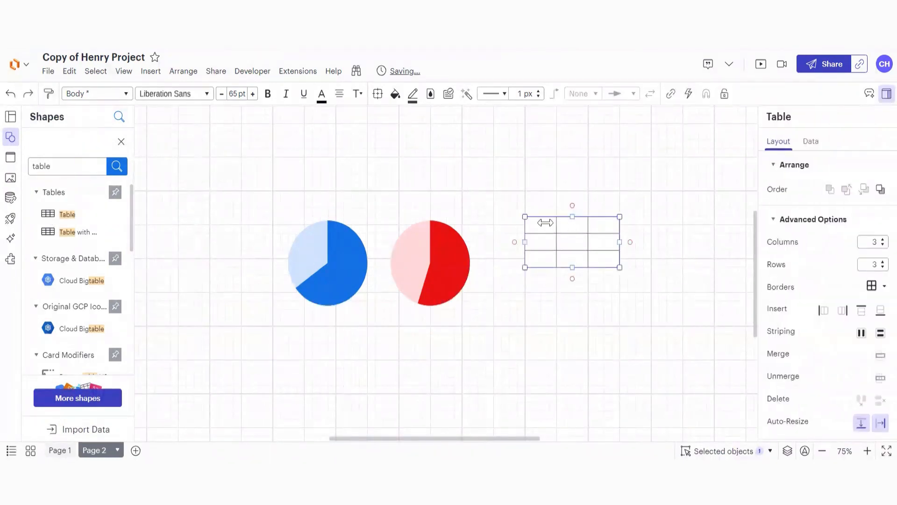
Step: Enlarge the table to 6 columns and 6 rows, and close the shape search
click(882, 239)
click(881, 239)
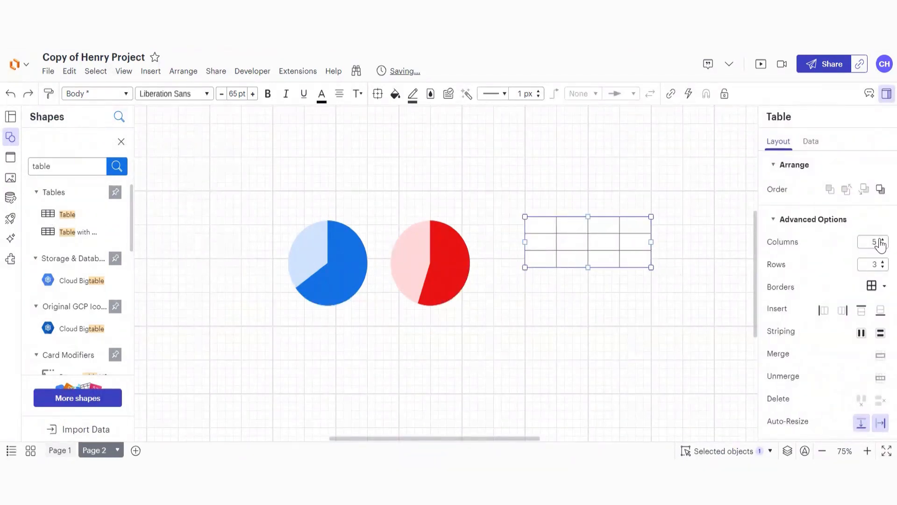
click(882, 239)
click(882, 261)
click(882, 262)
click(882, 262)
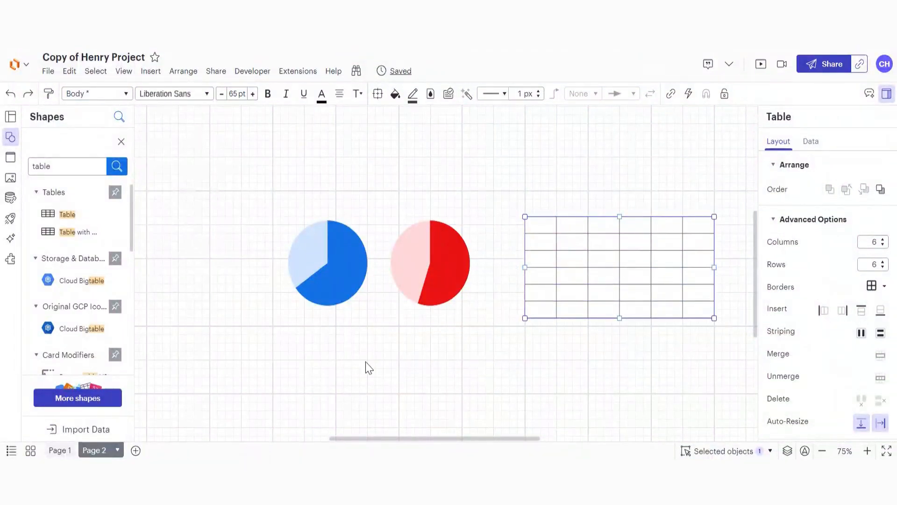
click(121, 142)
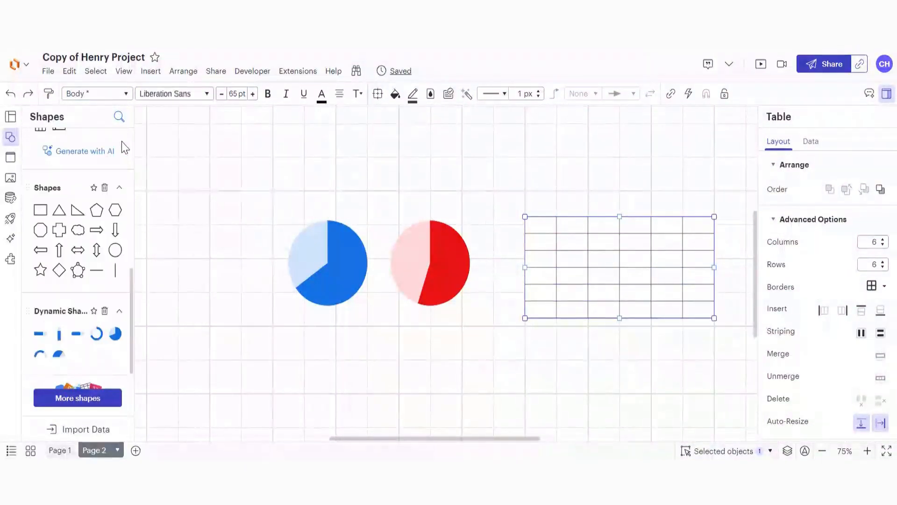
mouse_move(78, 254)
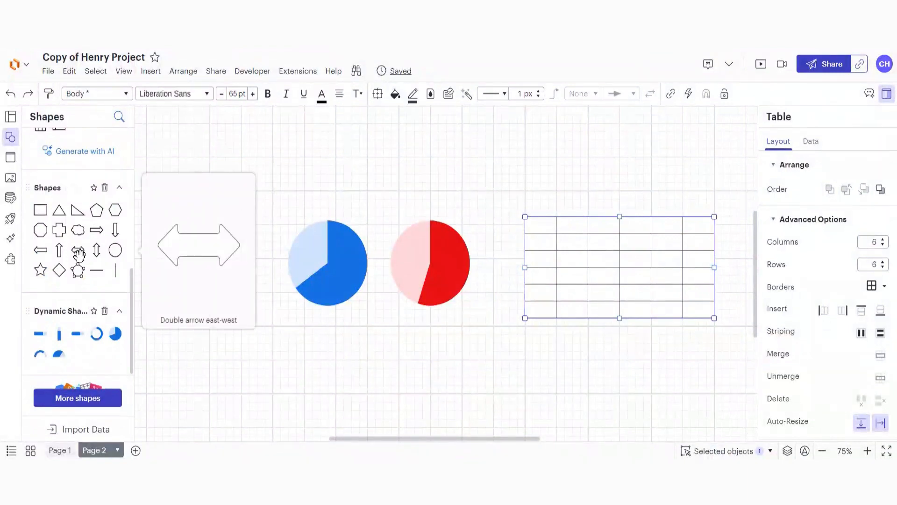
Step: Search the web images for "food coloring" and browse the pictures offered
click(15, 182)
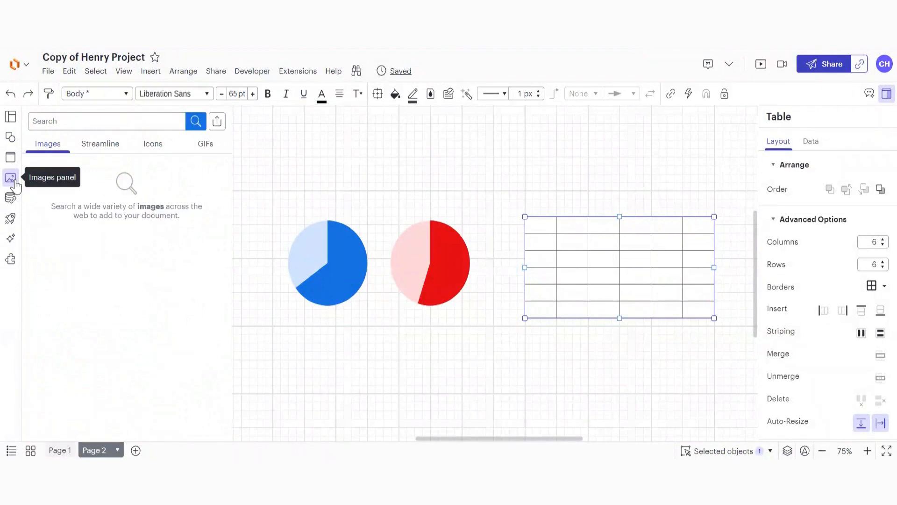
click(65, 123)
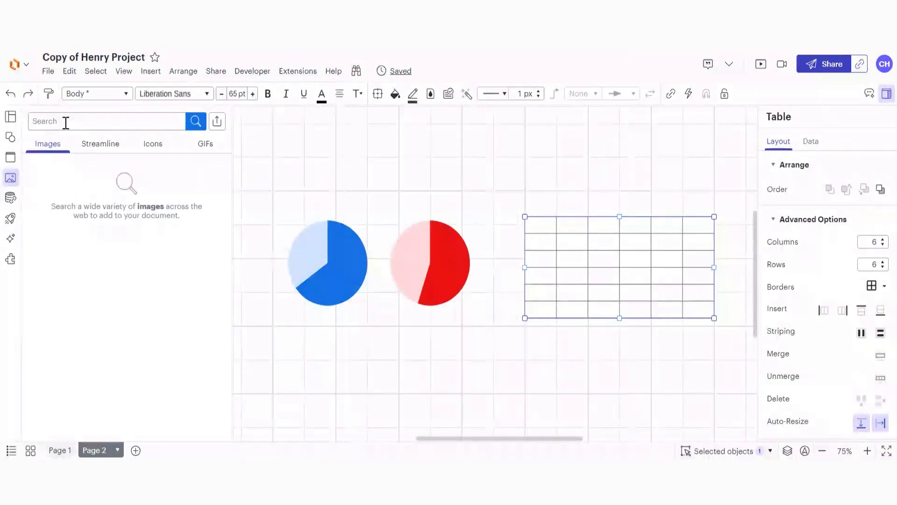
text(food coloring)
key(Return)
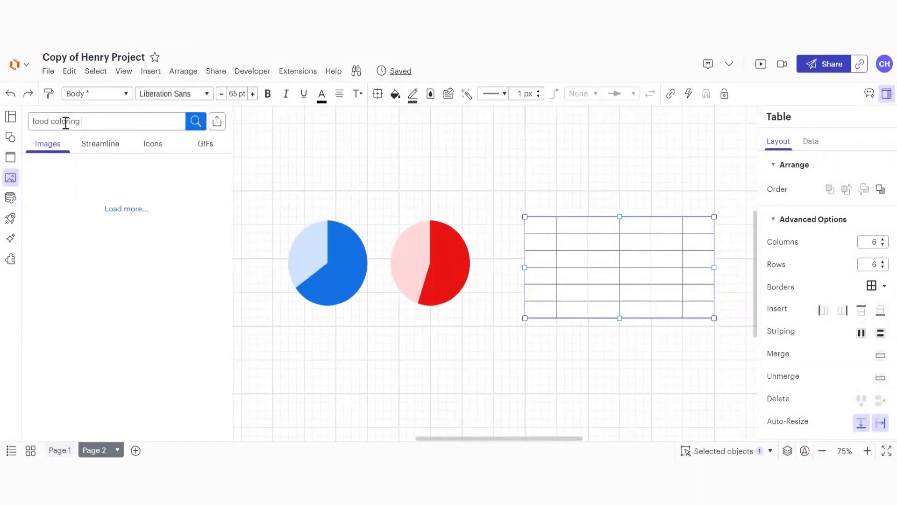
scroll(107, 259, down, 5)
scroll(108, 258, down, 10)
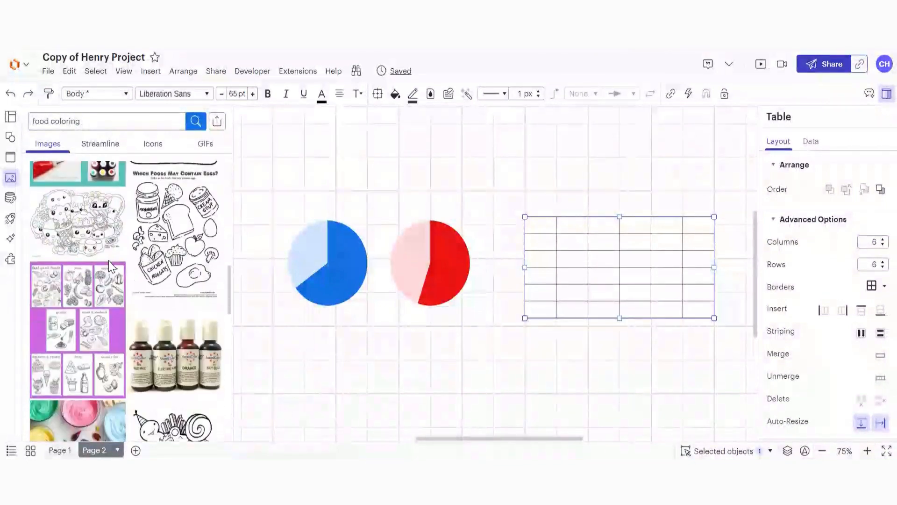
scroll(108, 259, up, 4)
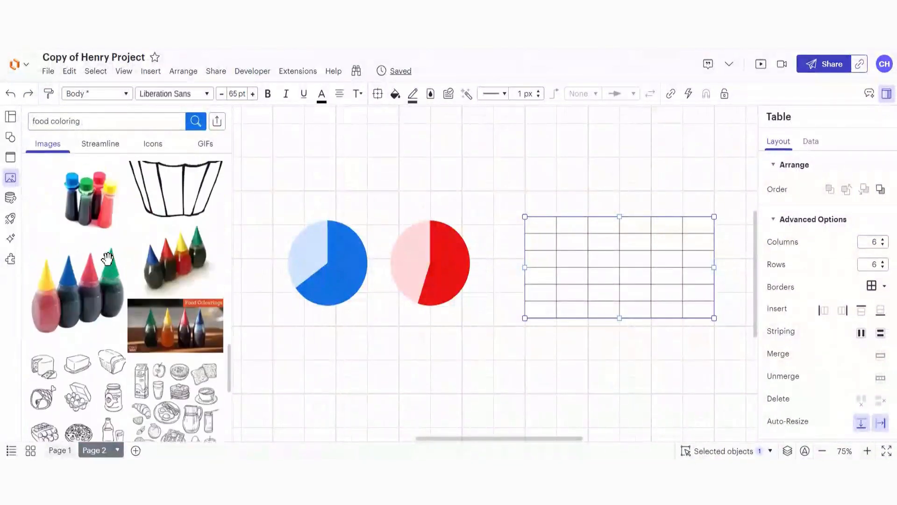
Step: Search the web images for "frozen apple juice" and deselect the table on the canvas
triple_click(92, 127)
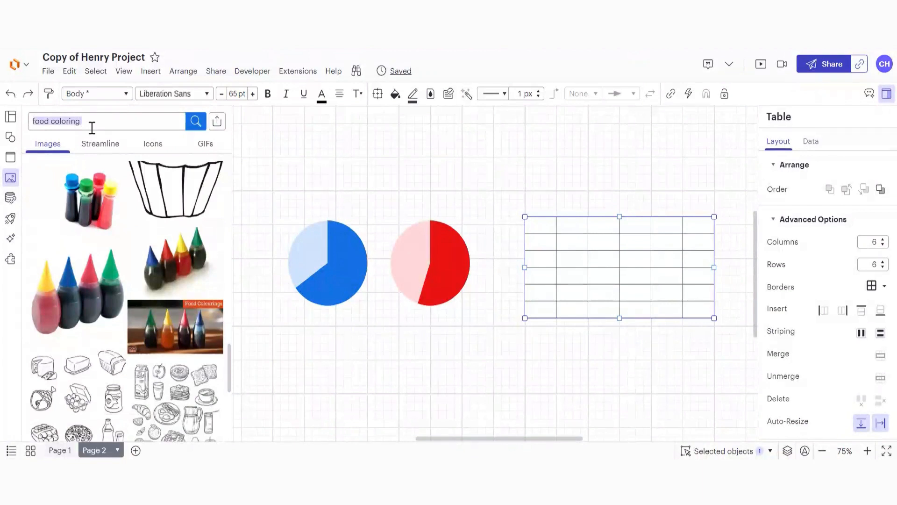
text(frozen apple juice)
key(Return)
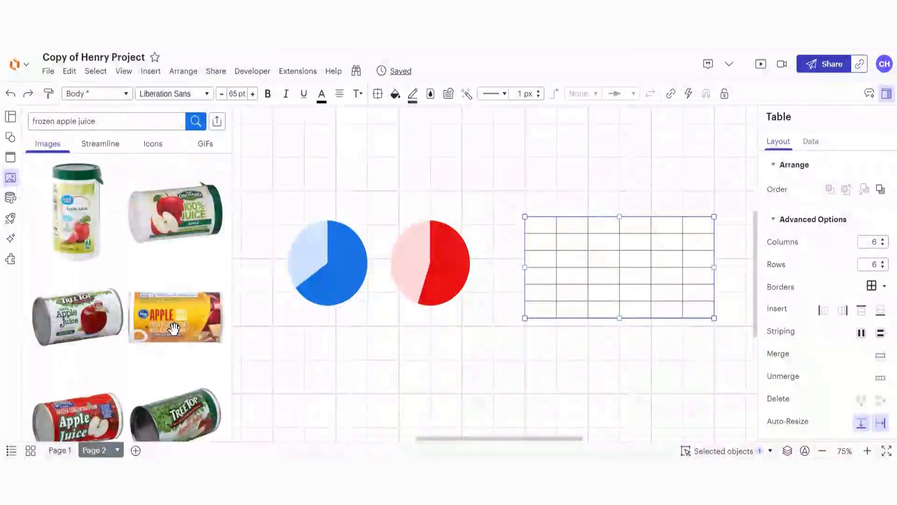
triple_click(116, 123)
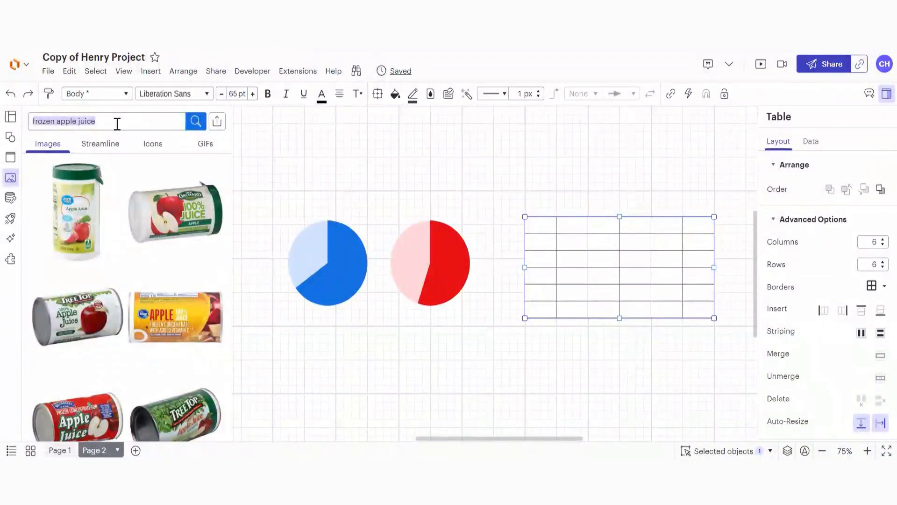
click(309, 155)
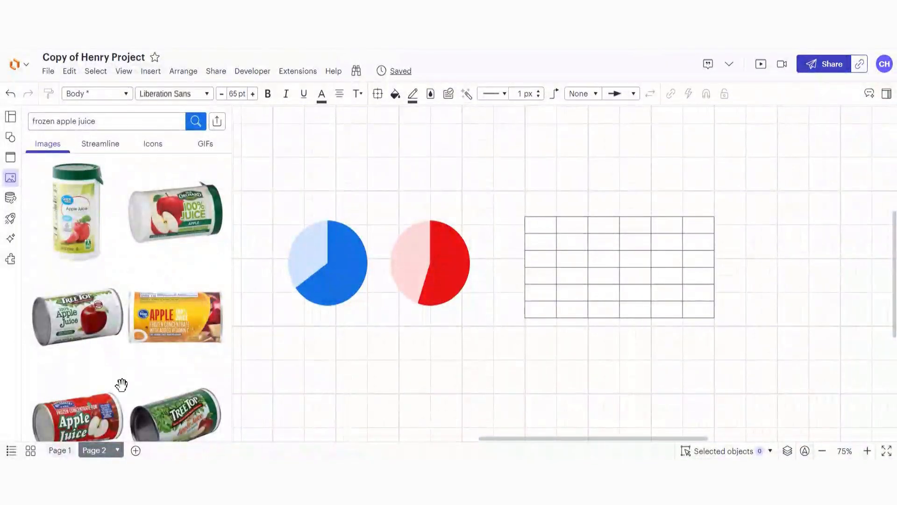
Step: Open Page 1, hide the image search, and examine the Taste Perception poster's text sections, pie charts and raw data table
click(65, 441)
click(10, 178)
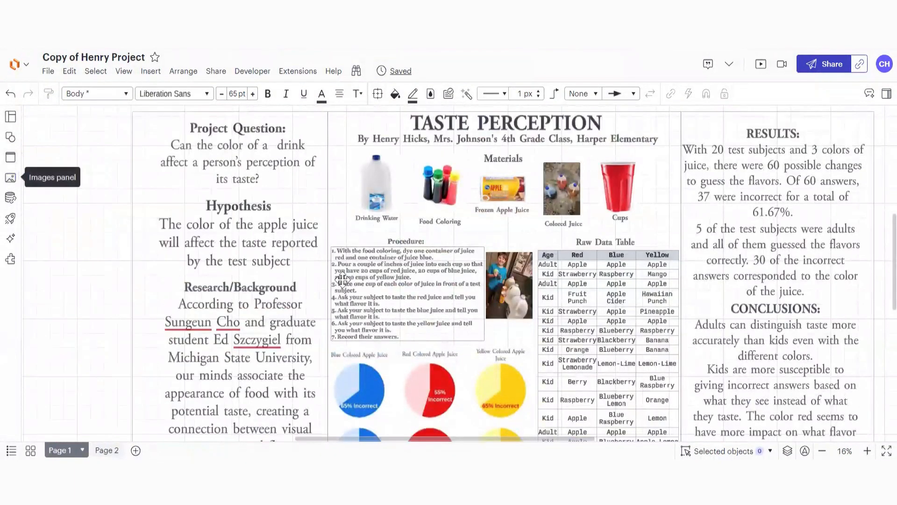
scroll(500, 322, down, 5)
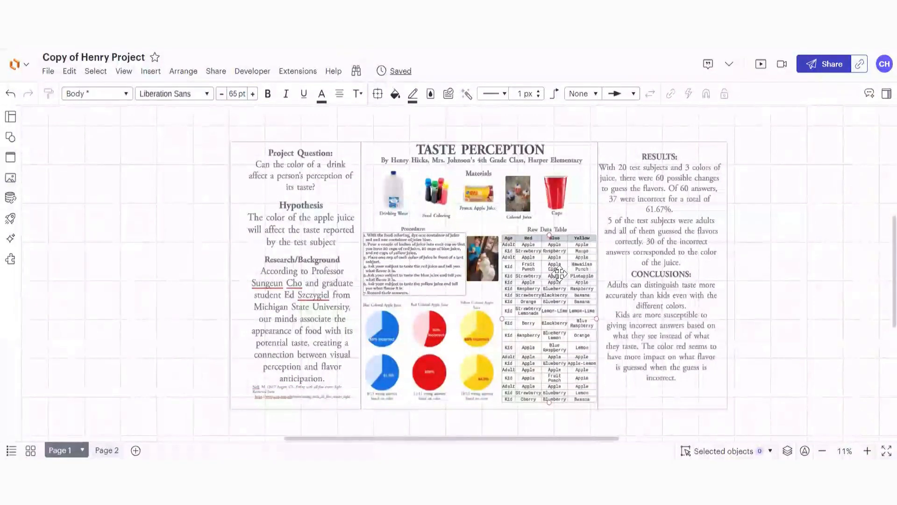
ctrl+scroll(558, 273, up, 3)
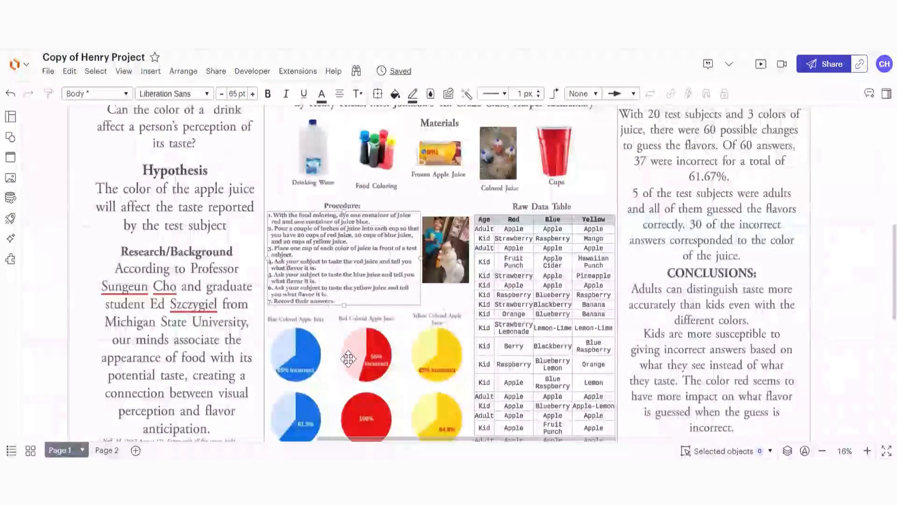
scroll(366, 360, down, 2)
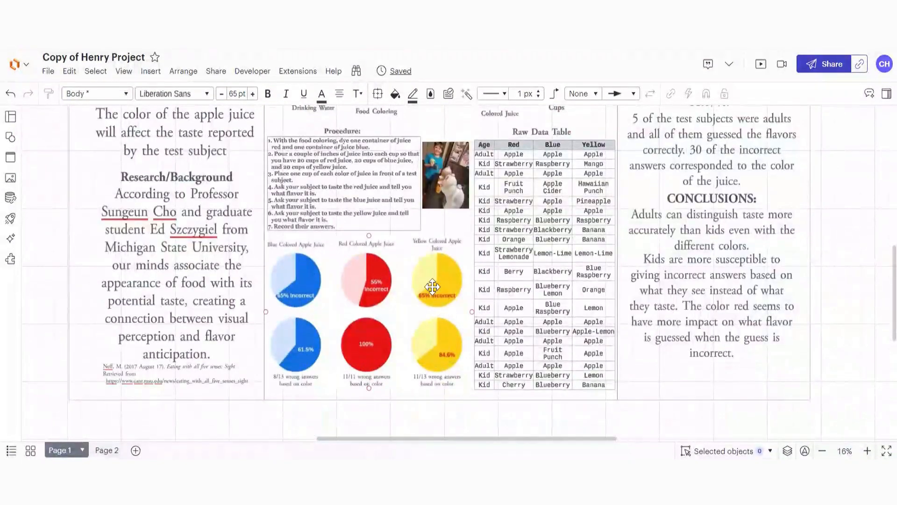
scroll(216, 251, up, 1)
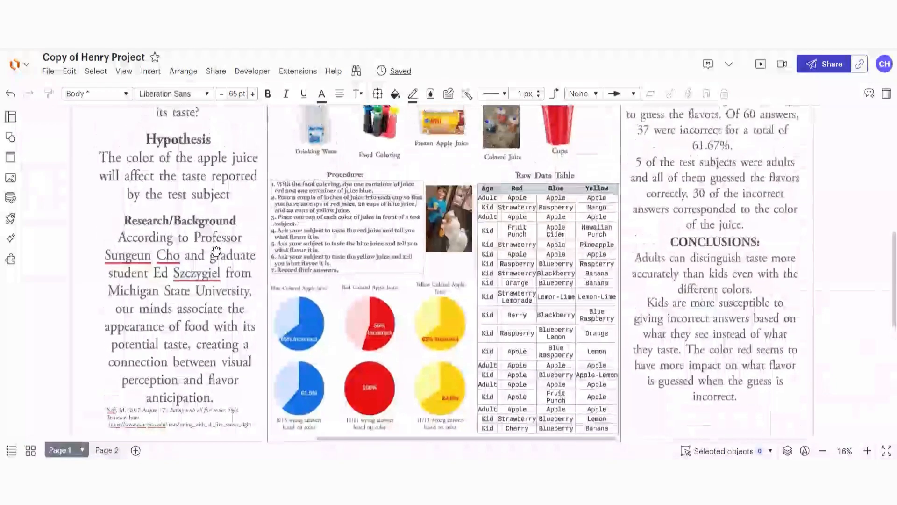
scroll(216, 251, up, 2)
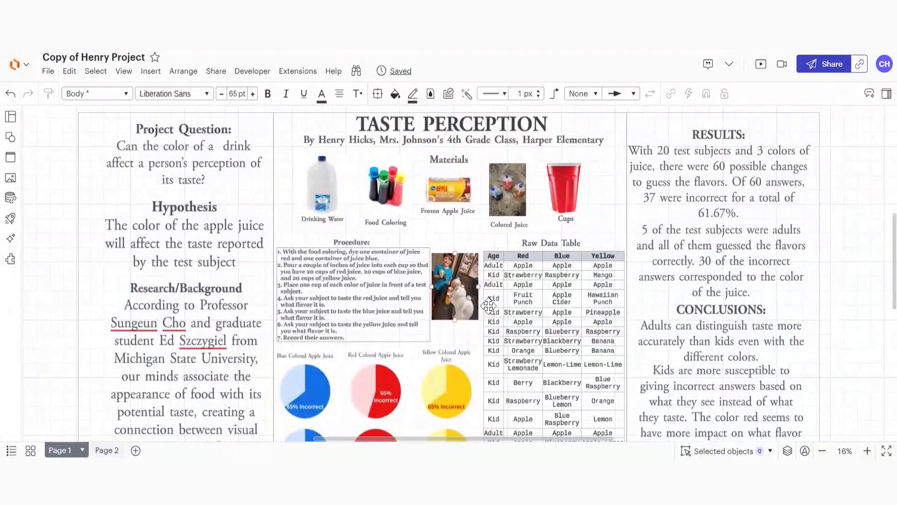
Step: Publish the poster to the web by generating a full document URL without a password, and close the publishing dialog
scroll(457, 310, down, 1)
scroll(457, 311, down, 3)
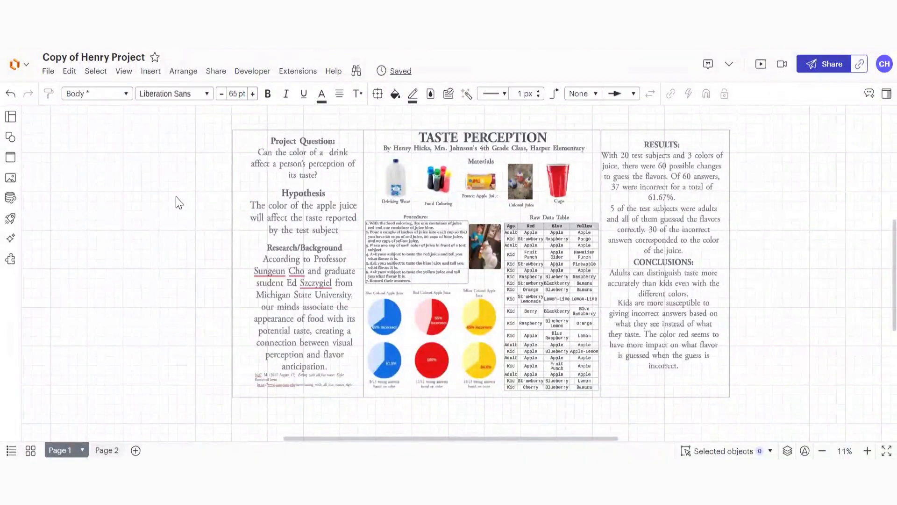
click(49, 75)
scroll(99, 333, down, 3)
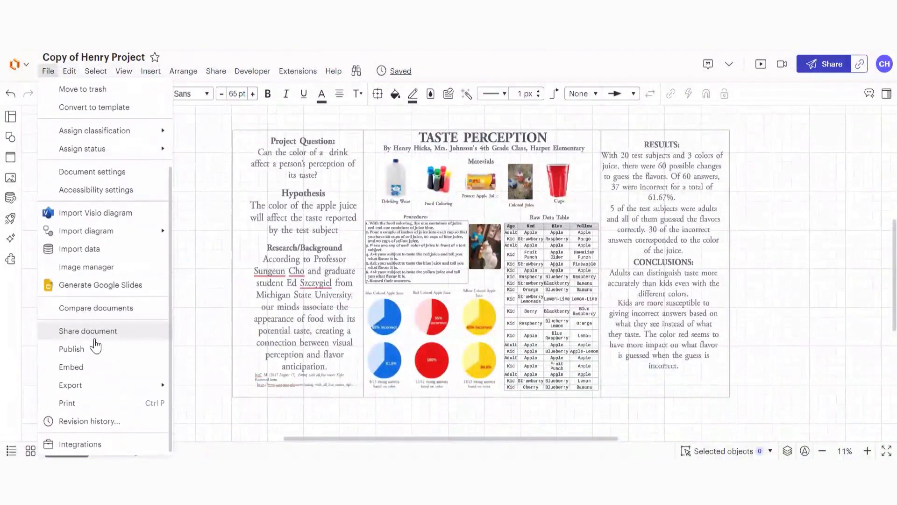
scroll(93, 348, up, 3)
scroll(79, 327, down, 3)
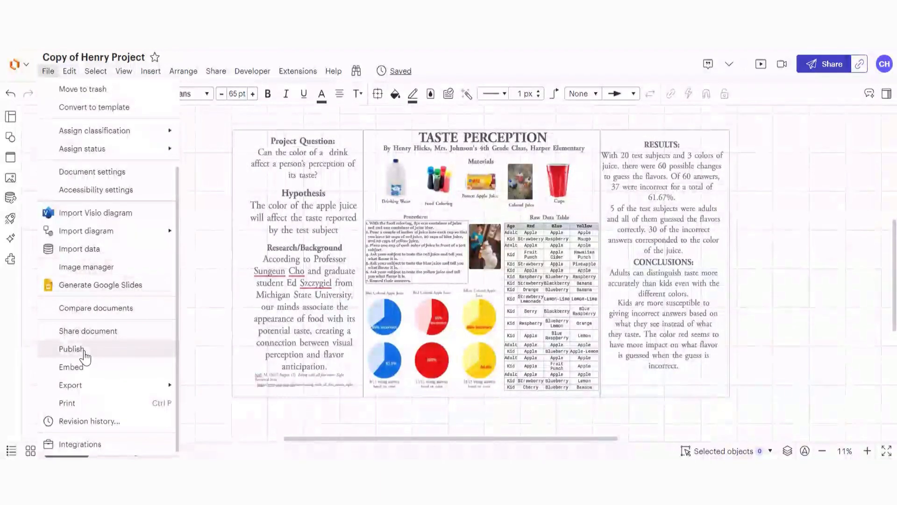
click(83, 354)
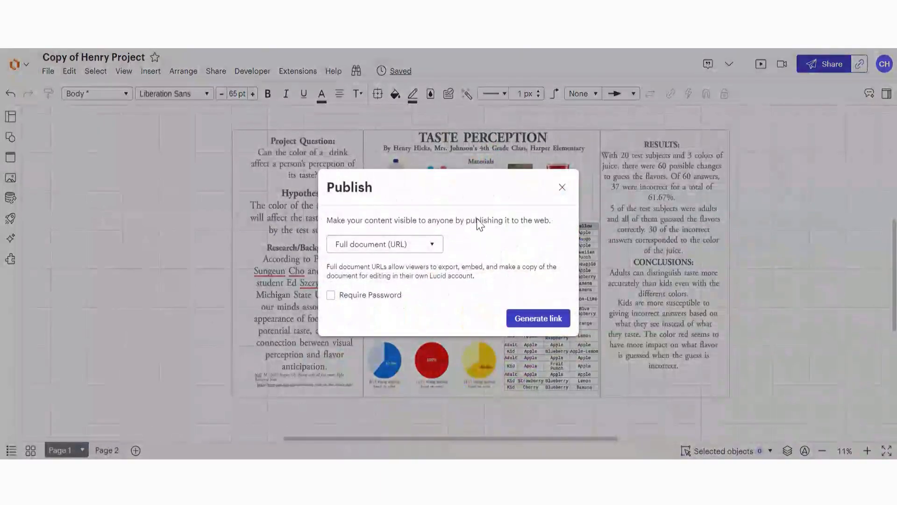
click(537, 318)
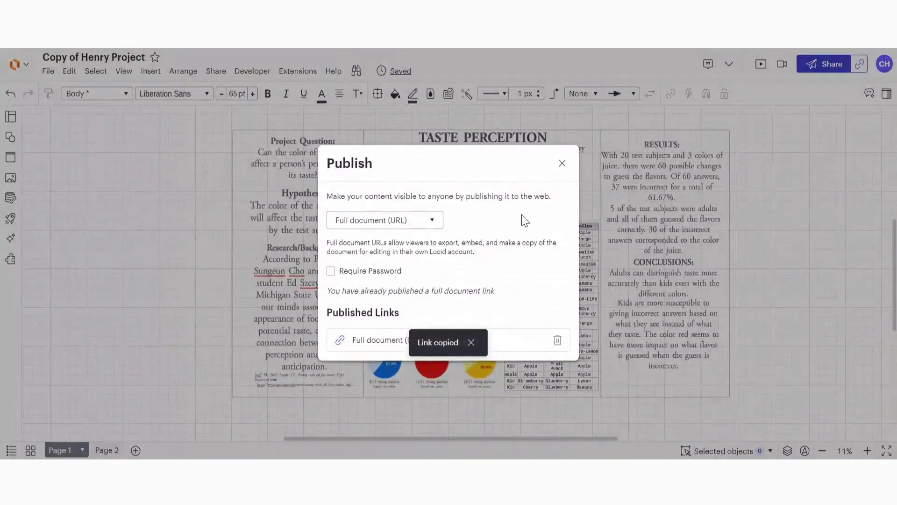
click(561, 165)
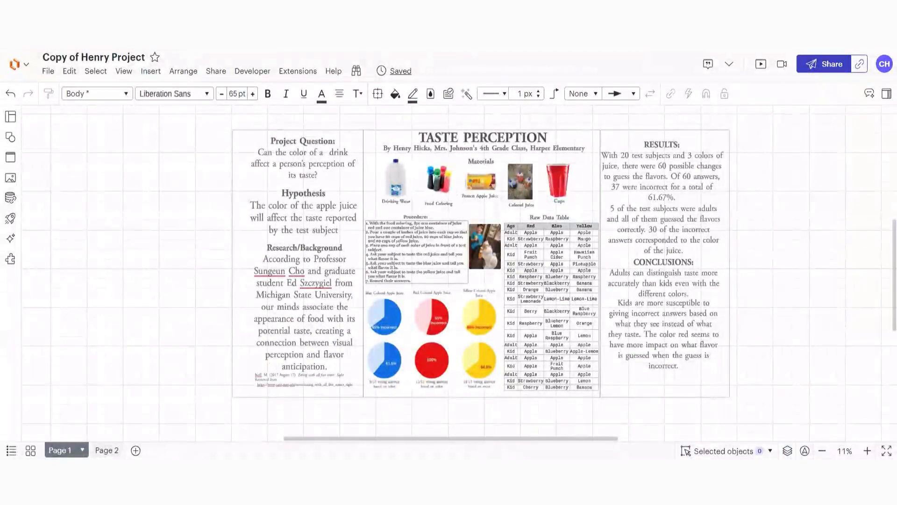
Step: Open the published document link in a Chrome Incognito window
click(886, 11)
click(779, 83)
key(ctrl+v)
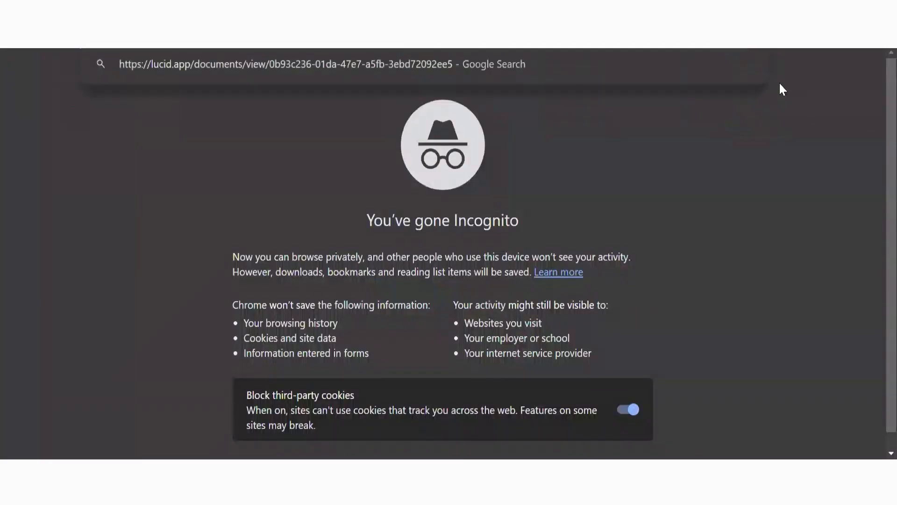
key(Return)
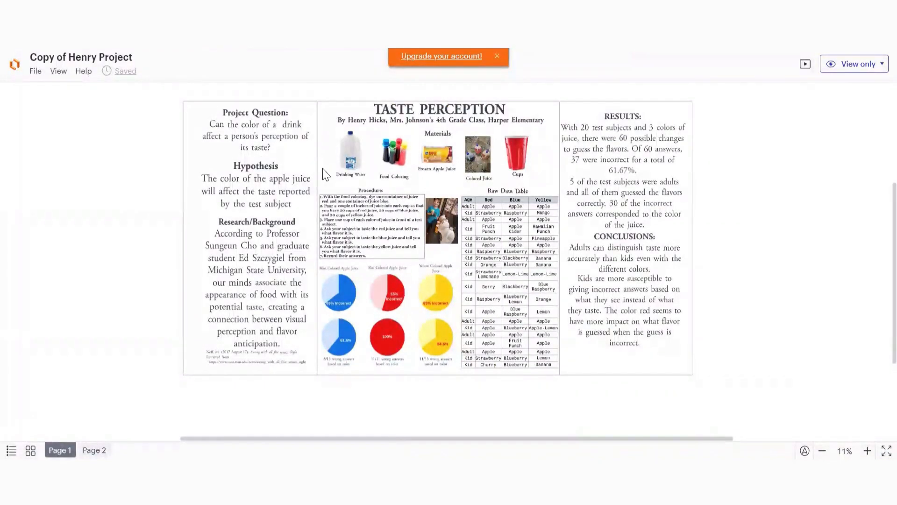
Step: Examine the published view-only poster up close, covering the materials pictures, procedure, raw data table and pie charts
drag(418, 181, 431, 209)
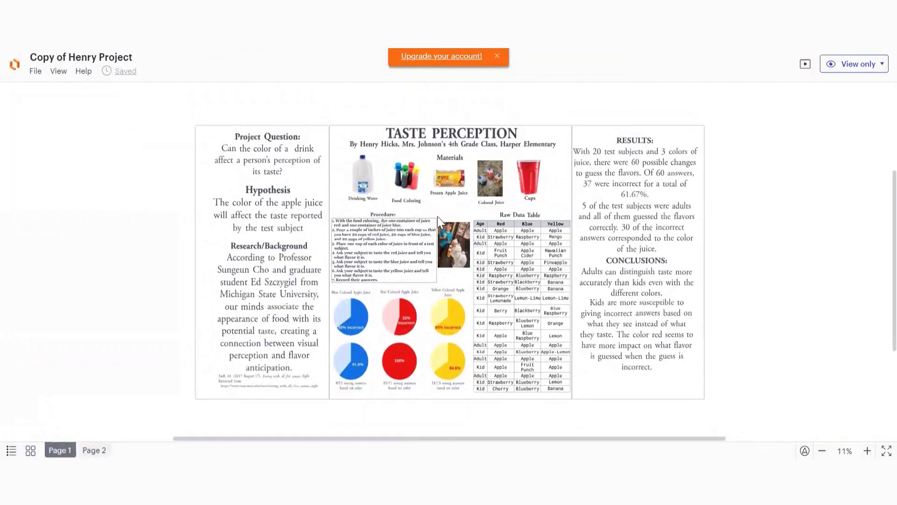
scroll(403, 189, up, 2)
scroll(404, 201, down, 2)
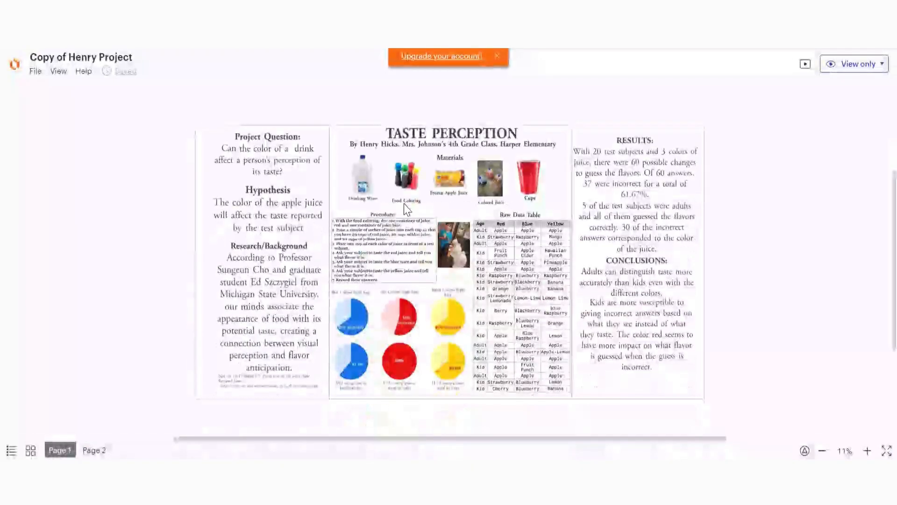
scroll(404, 204, up, 5)
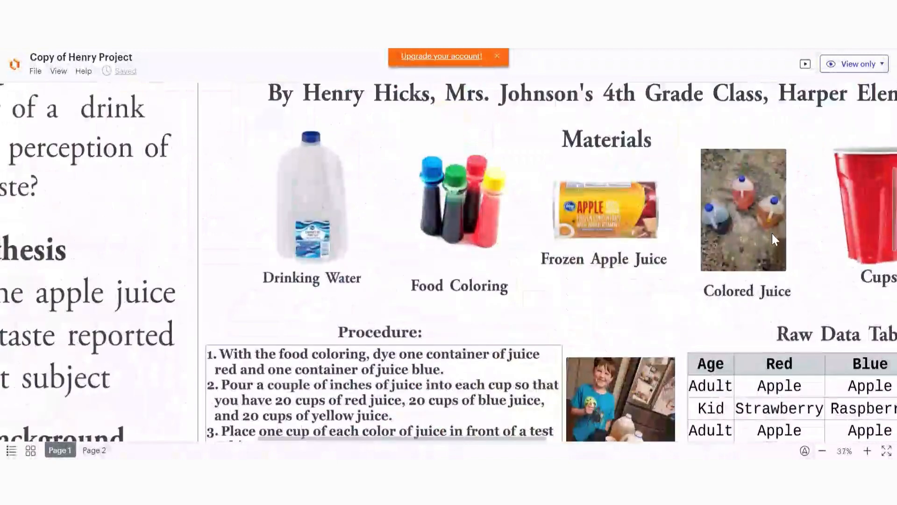
drag(790, 210, 622, 217)
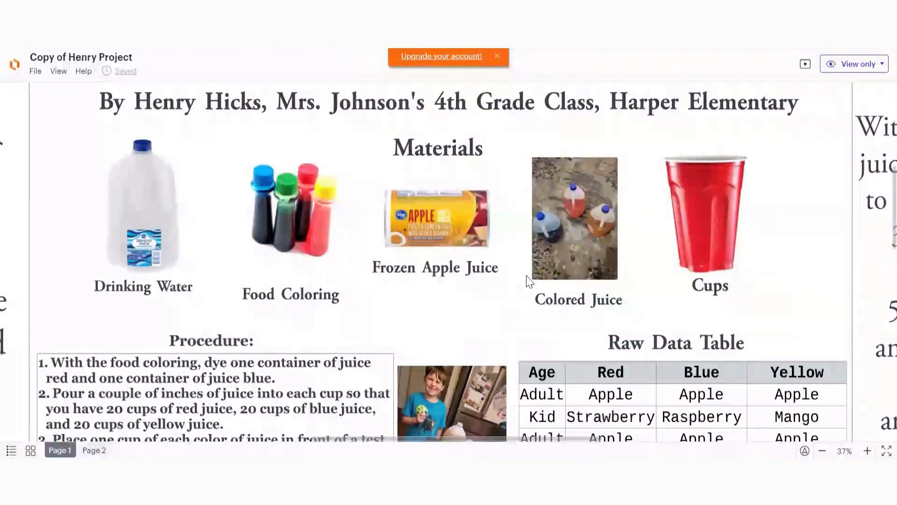
drag(490, 360, 413, 173)
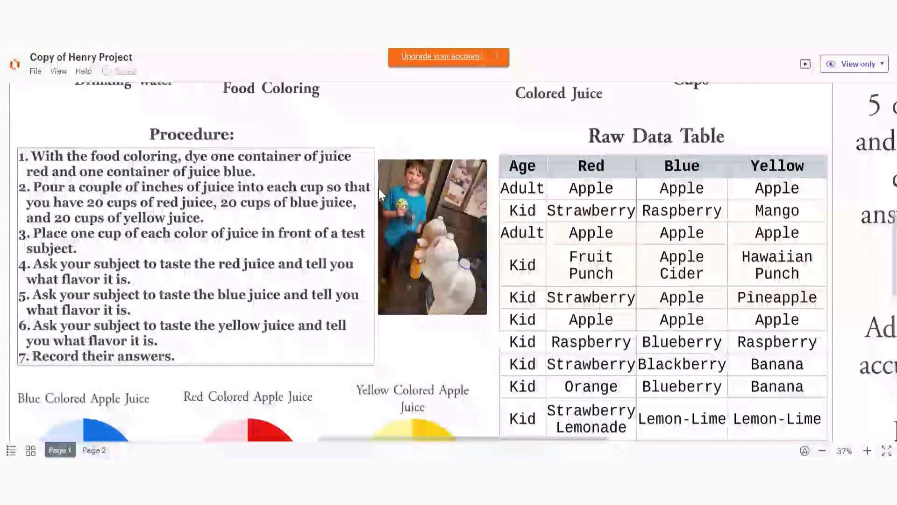
scroll(553, 266, down, 3)
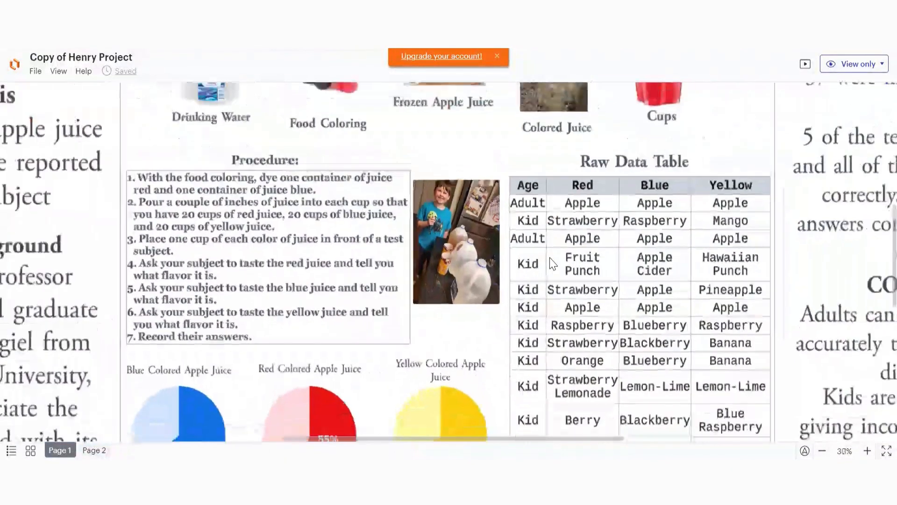
scroll(460, 323, down, 3)
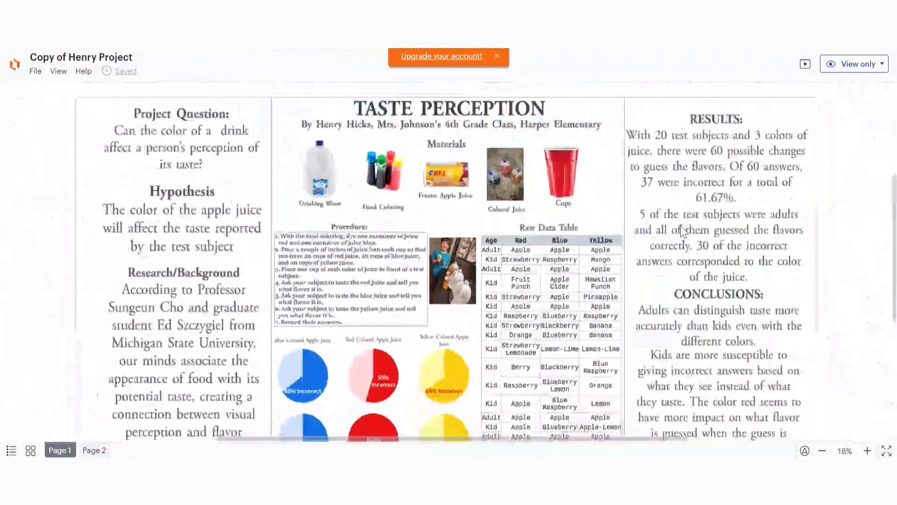